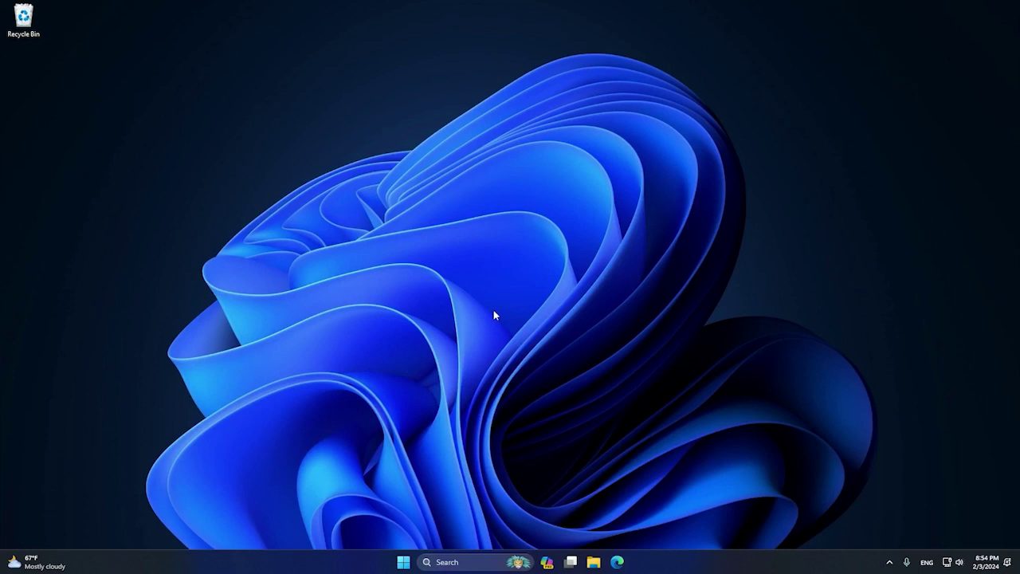
- Launch Microsoft Edge from the taskbar onto a new tab
left_click(616, 562)
- Search 'godot engine' and download the Godot 4.2.1 .NET build for Windows, dismissing the donation prompt
left_click(105, 26)
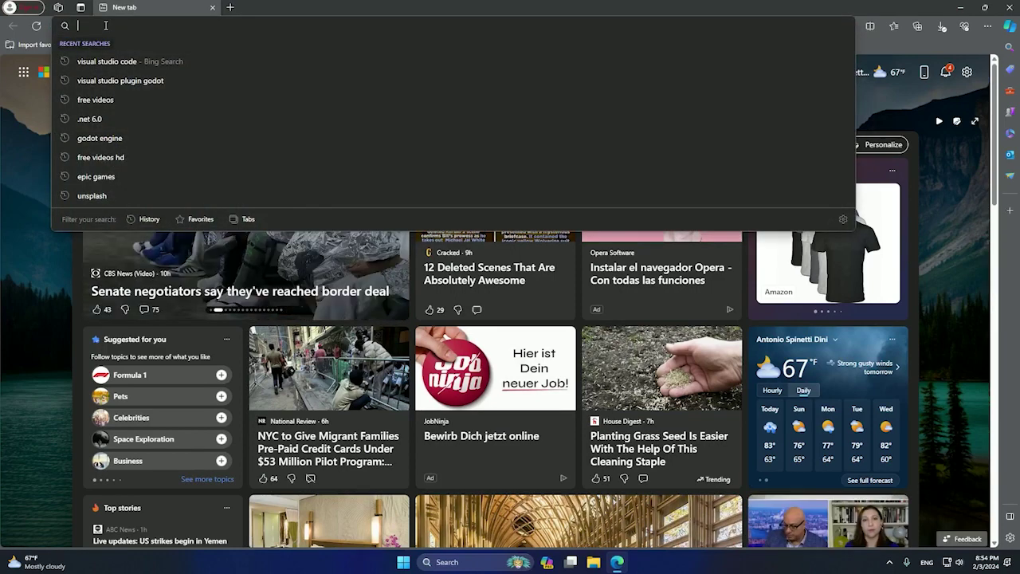
type("god")
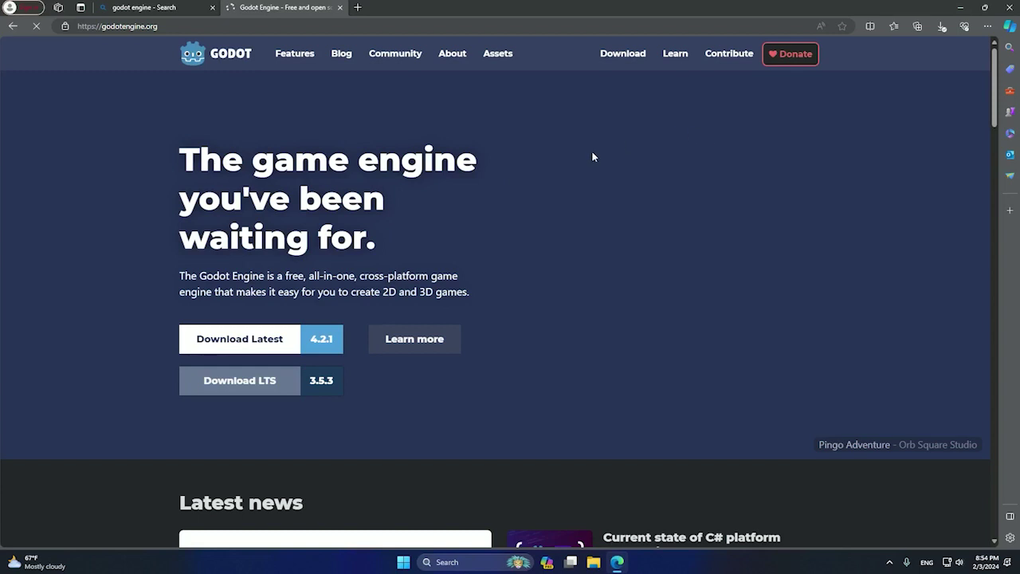
left_click(624, 55)
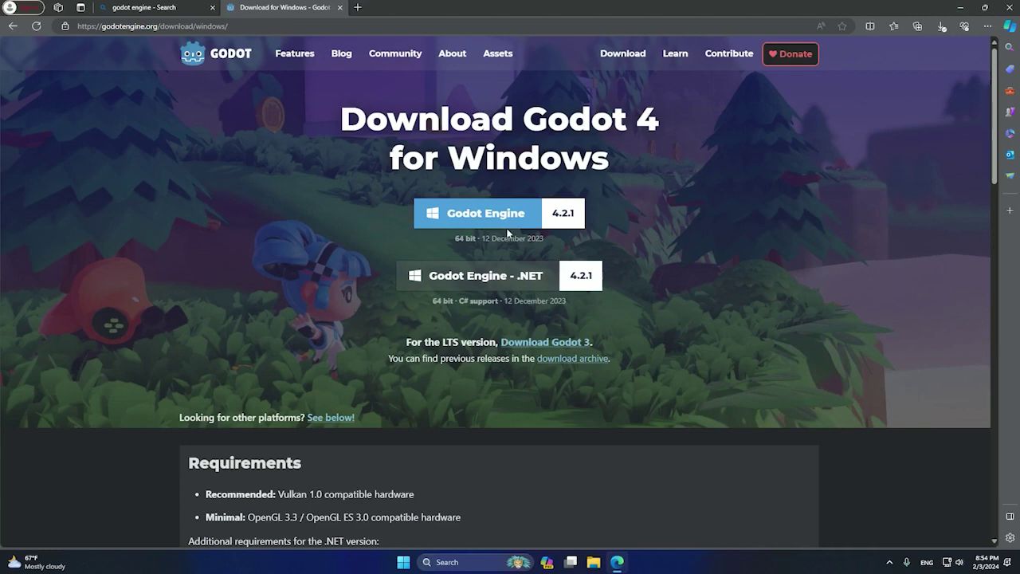
left_click(516, 279)
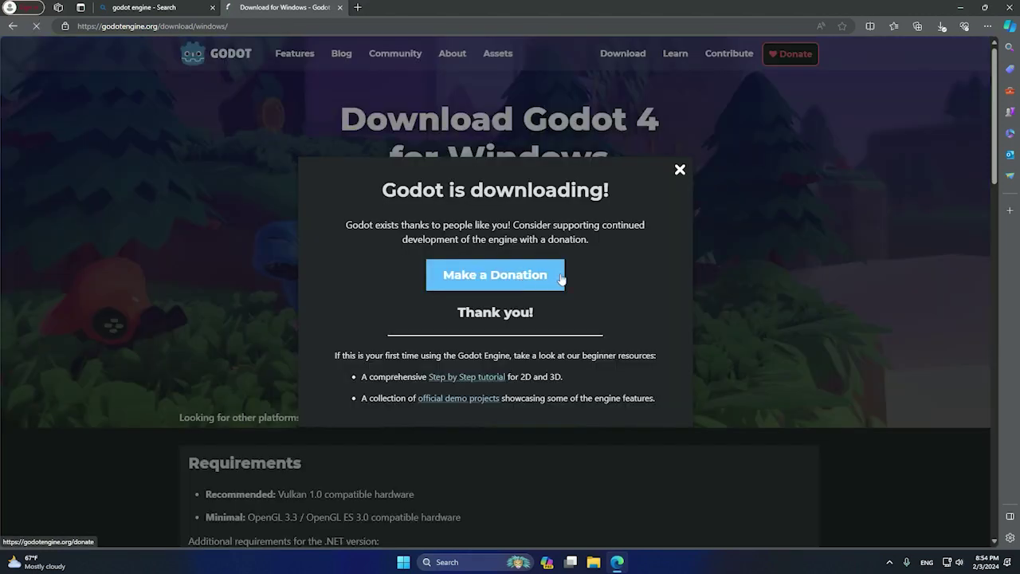
left_click(680, 169)
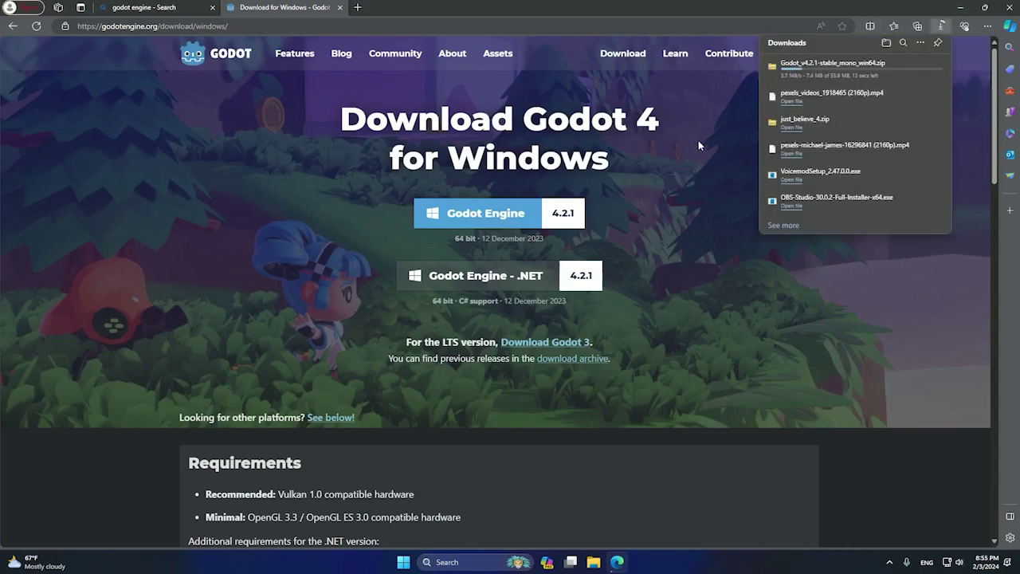
- Close the Godot download page and search the web for .NET 6.0 in a new tab
left_click(183, 8)
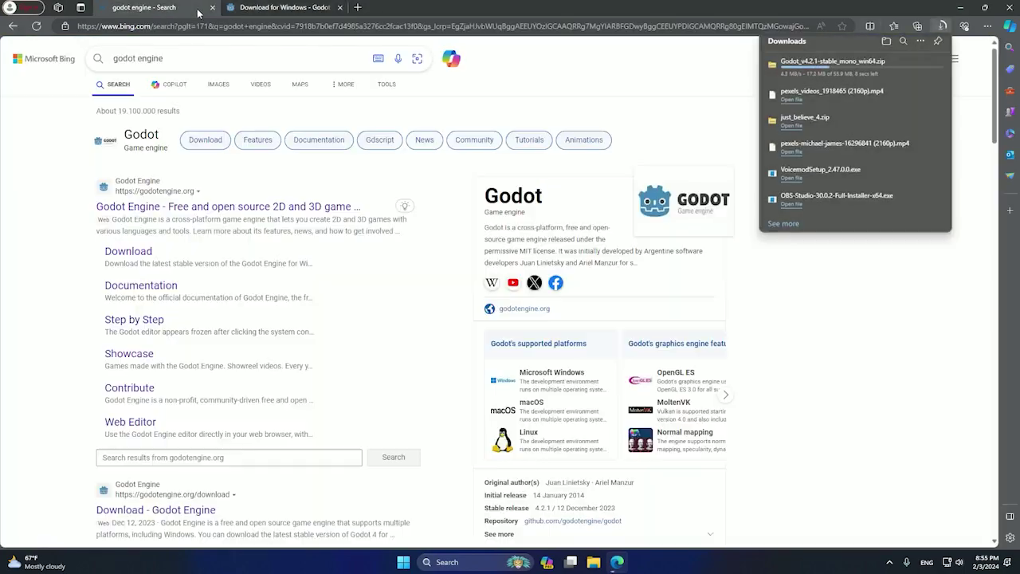
left_click(340, 7)
left_click(231, 7)
left_click(243, 25)
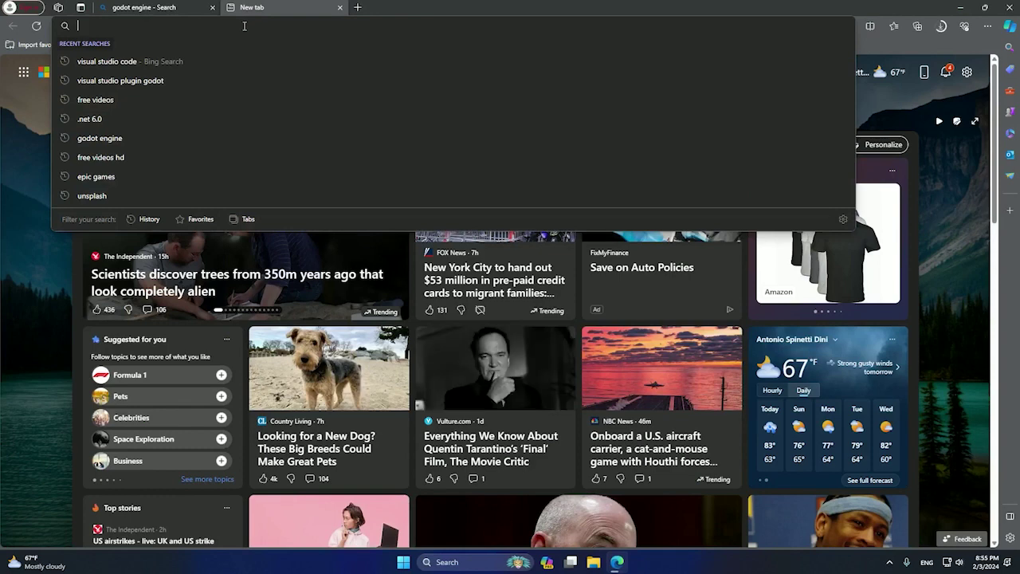
type(".net")
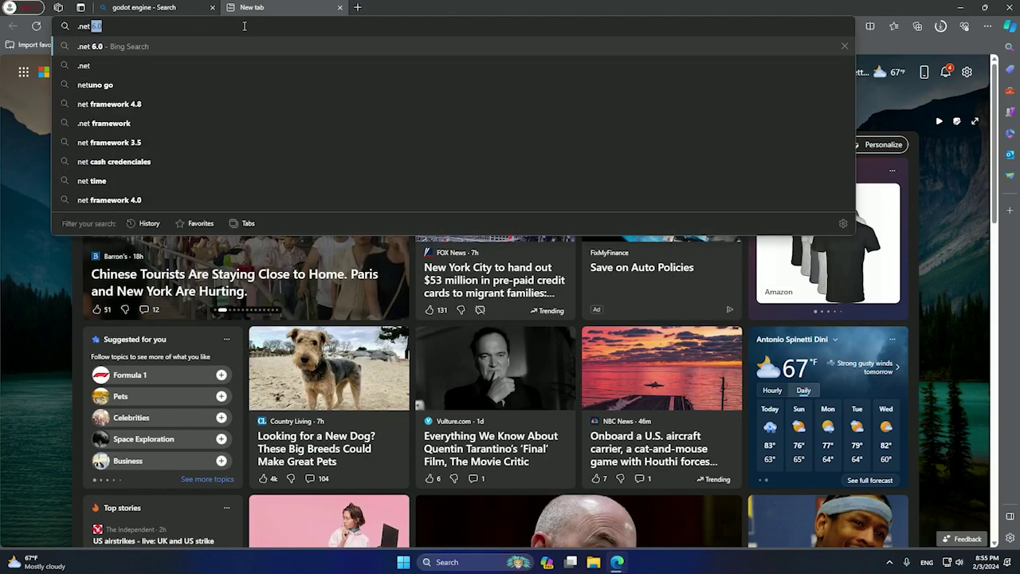
key("Return")
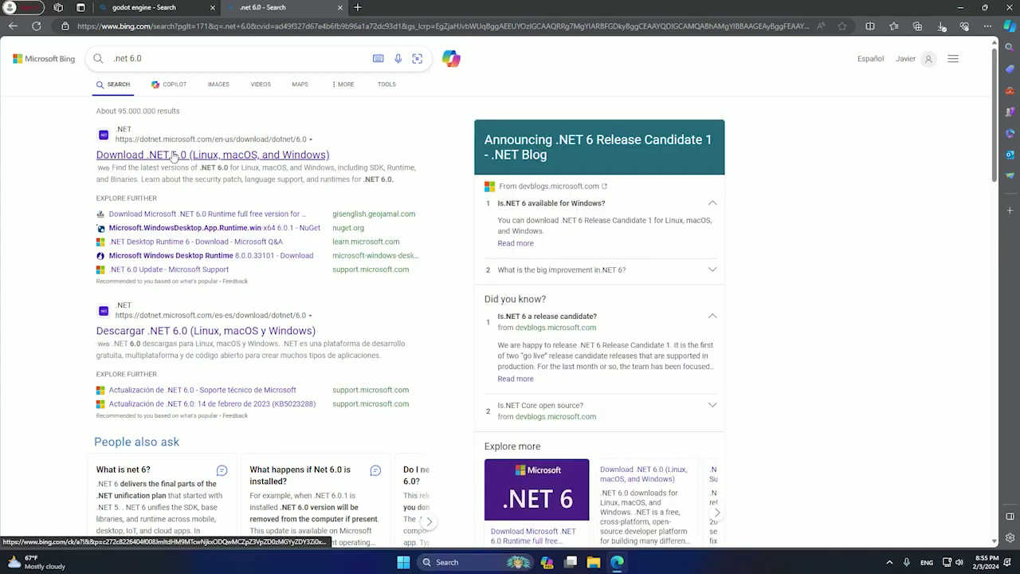
- Find the .NET 6.0 download page and download the Windows x64 SDK 6.0.418 installer
left_click(174, 155)
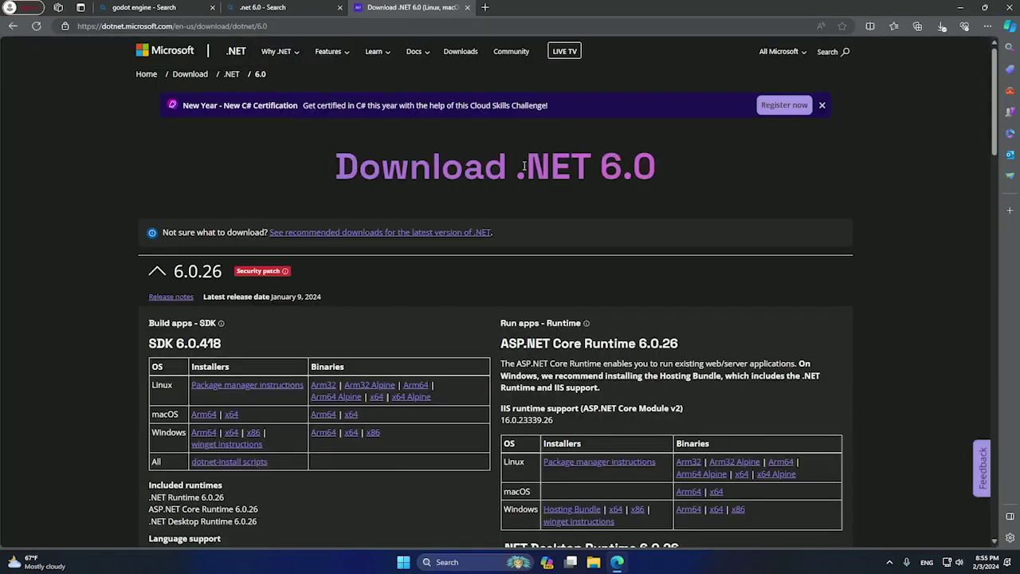
left_click(190, 74)
scroll(602, 233, "down", 2)
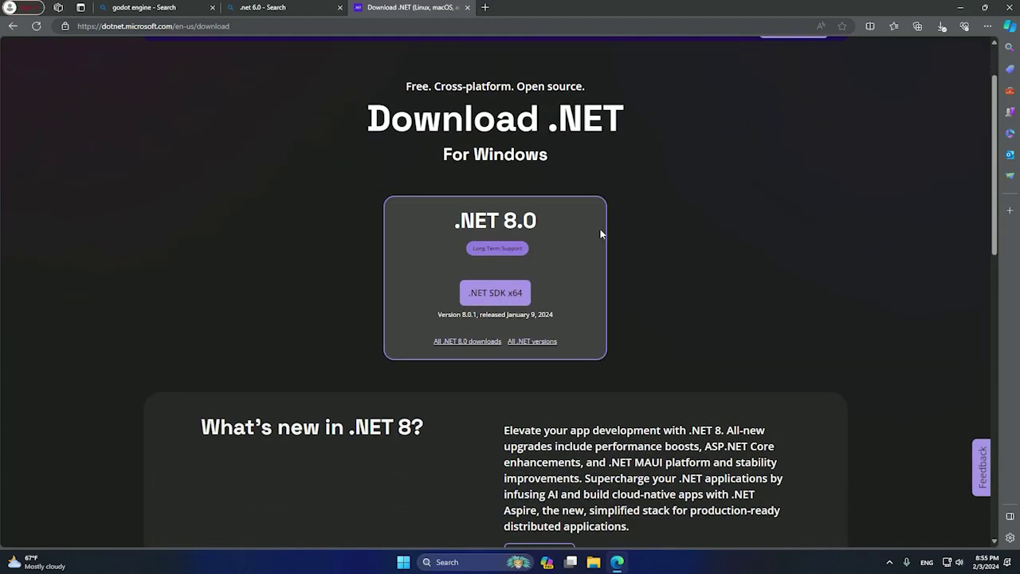
left_click(533, 343)
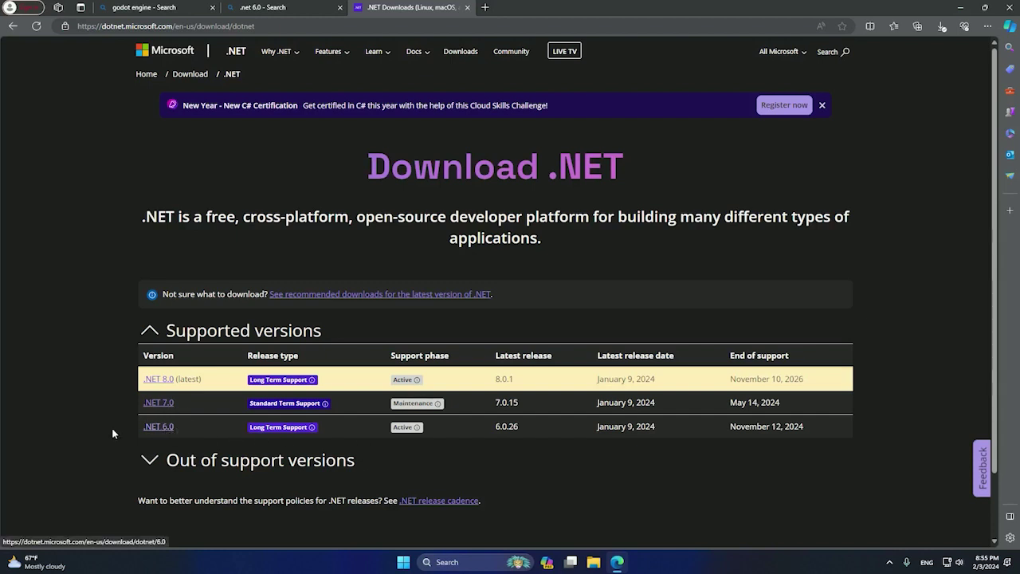
left_click(165, 427)
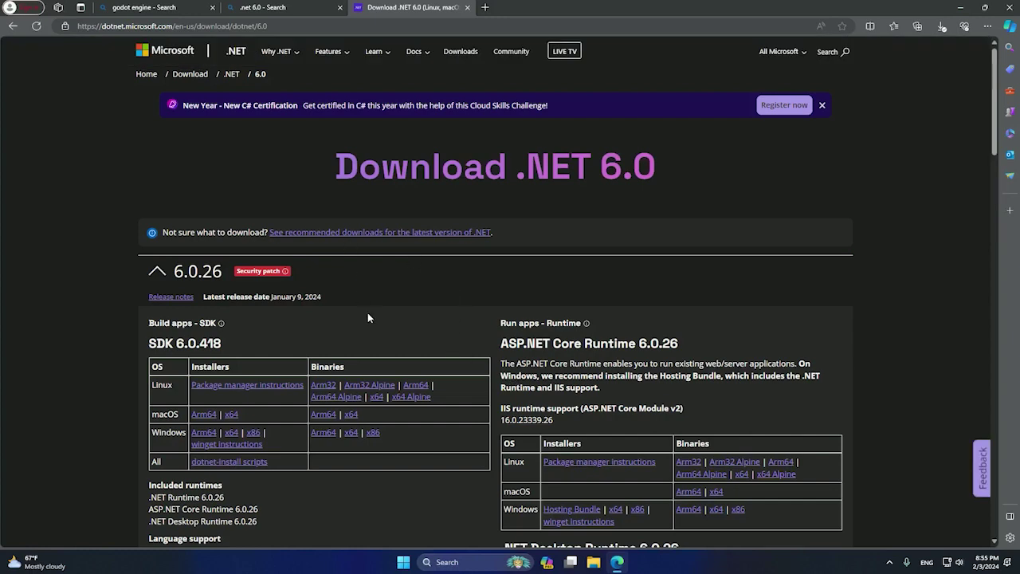
scroll(619, 387, "down", 1)
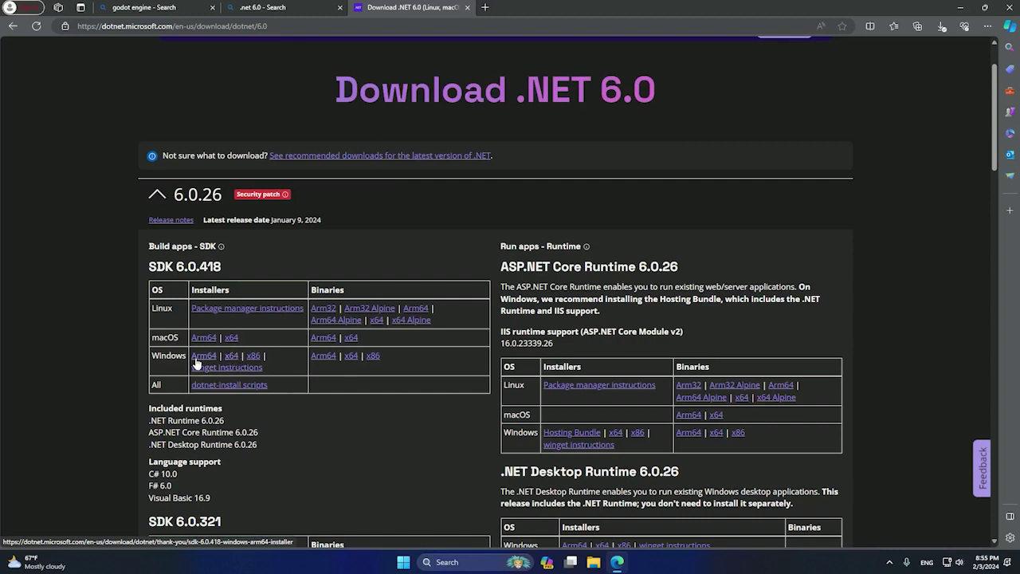
left_click(231, 357)
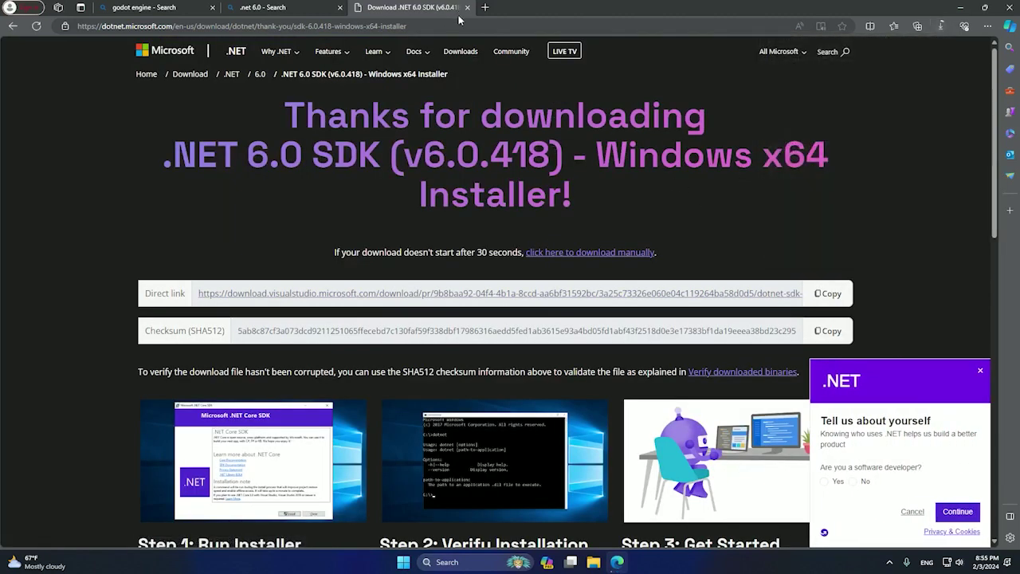
- Close the old search tabs and search the web for 'visual studio' in a new tab
left_click(339, 8)
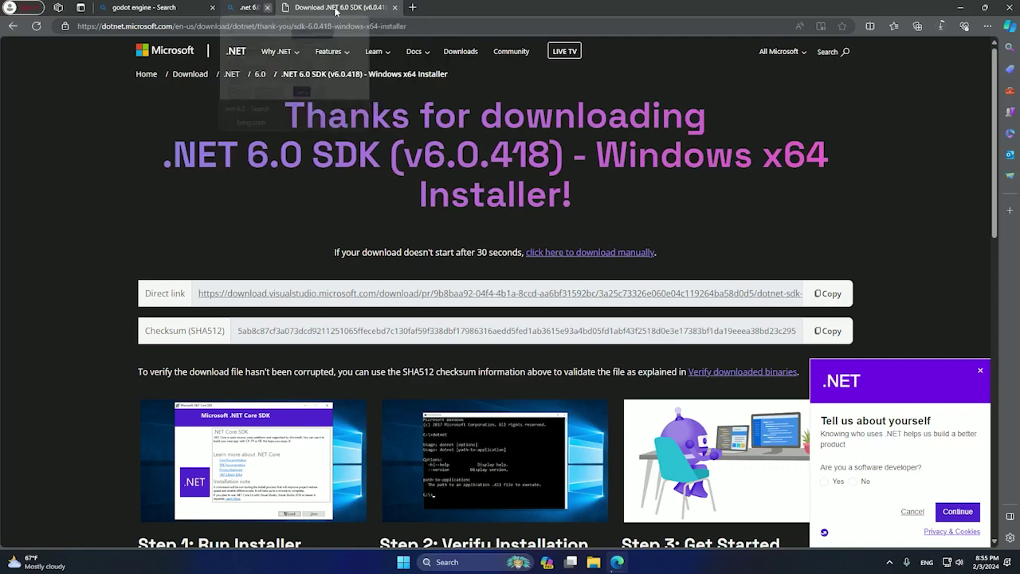
left_click(212, 7)
left_click(229, 8)
left_click(245, 25)
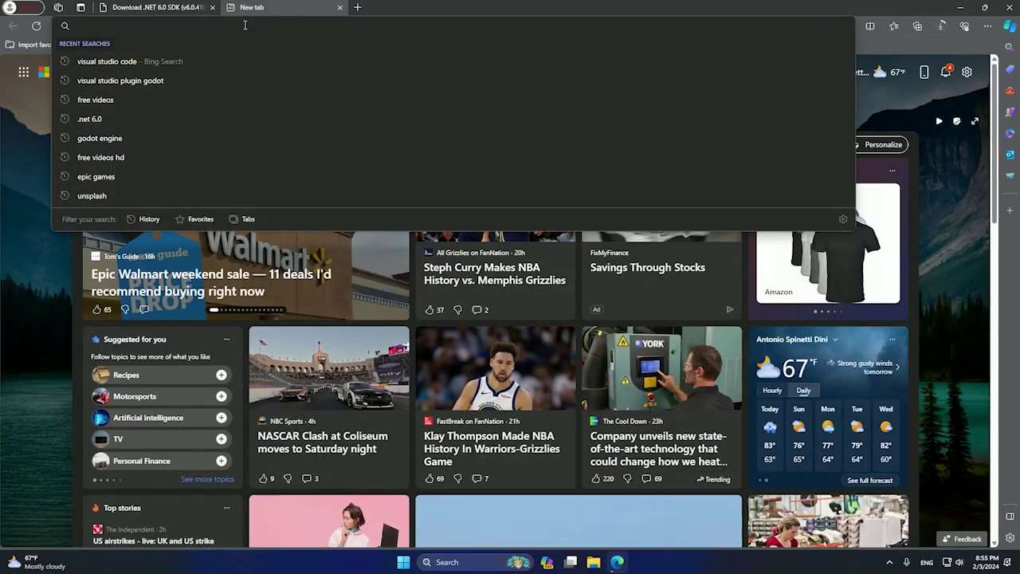
type("visual studio p")
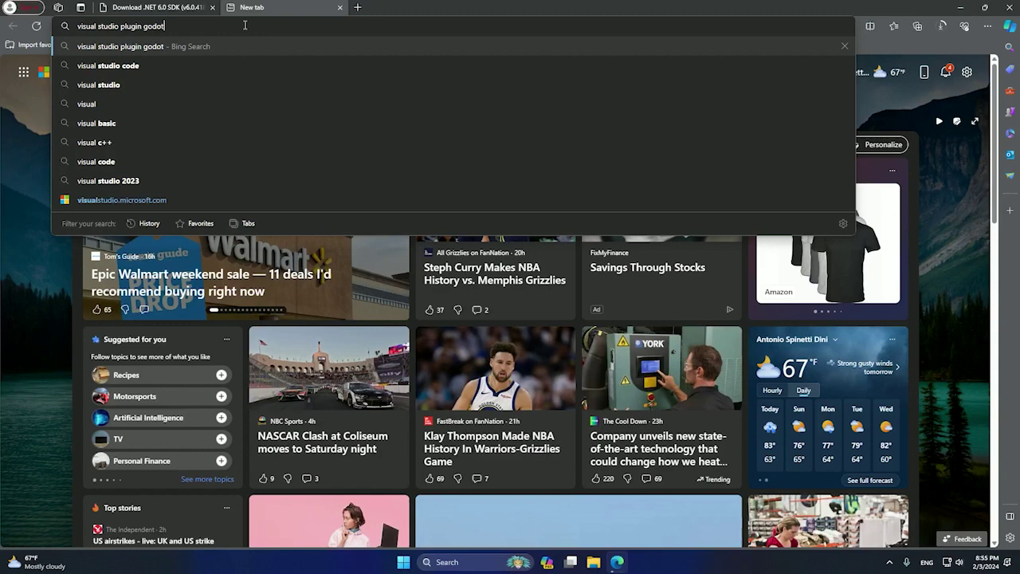
key("BackSpace")
key("BackSpace")
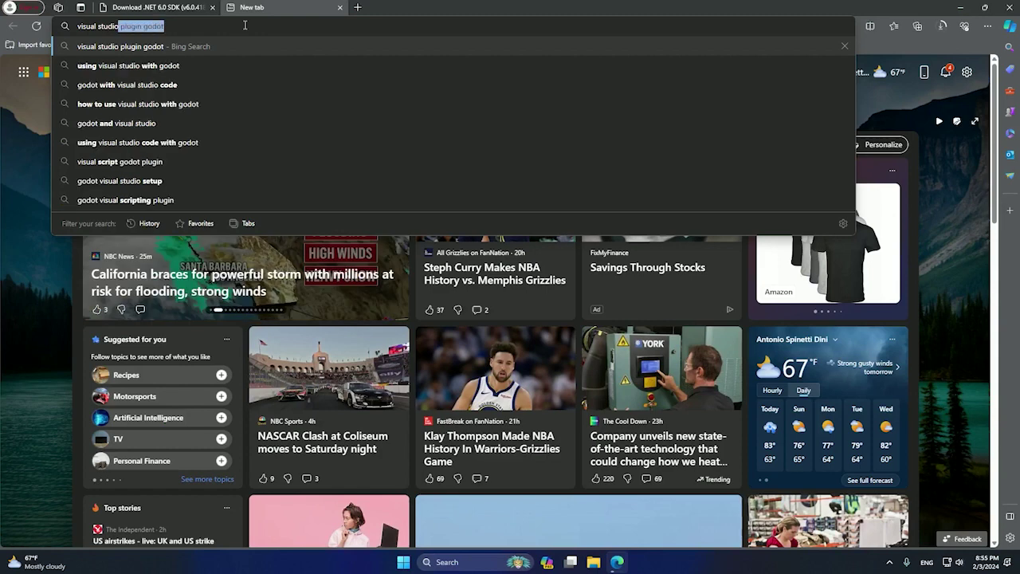
key("Return")
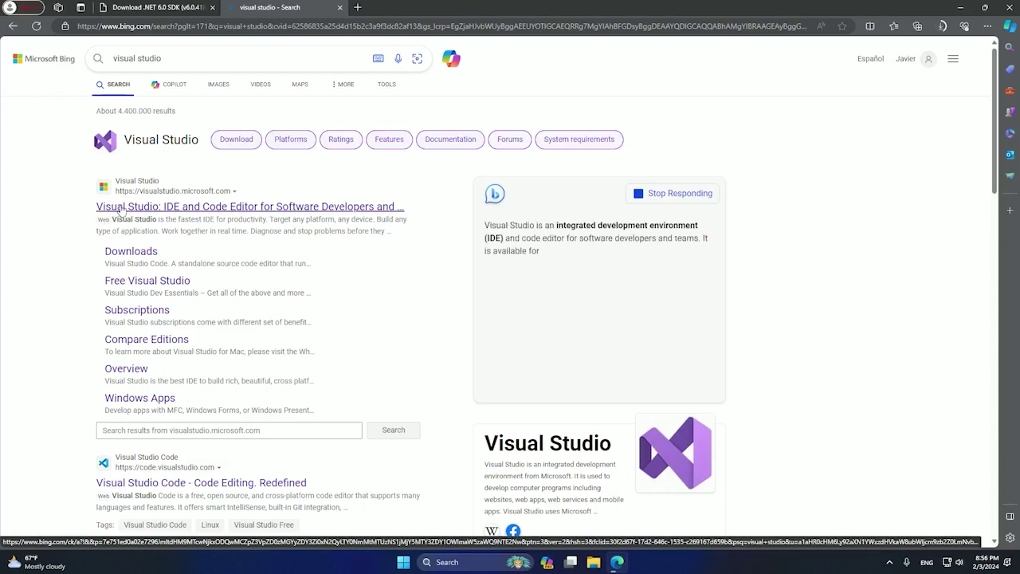
- Download Visual Studio Community from the Visual Studio downloads page and close the thank-you page
scroll(85, 255, "down", 2)
scroll(144, 223, "up", 2)
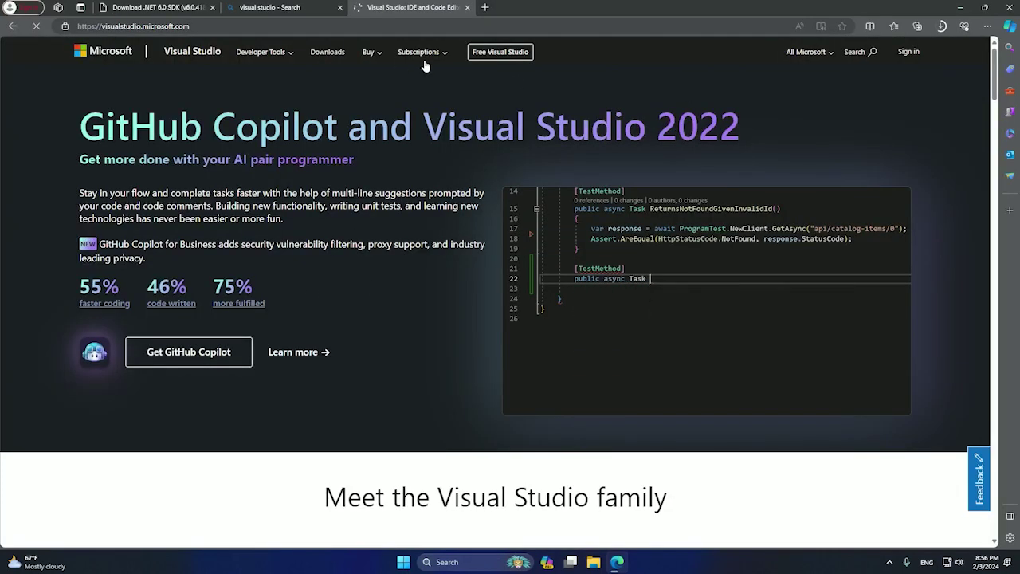
left_click(331, 53)
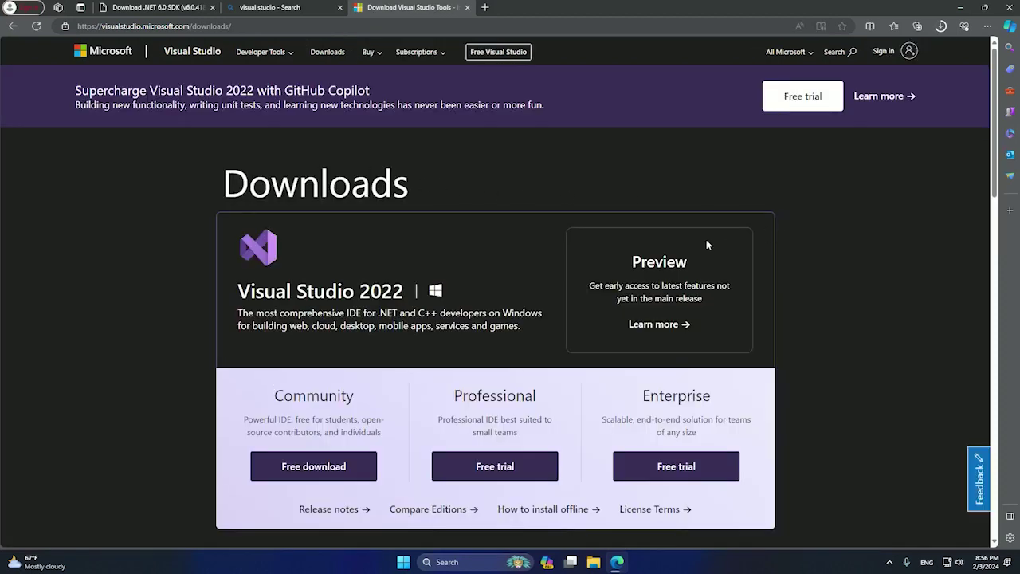
scroll(587, 330, "down", 1)
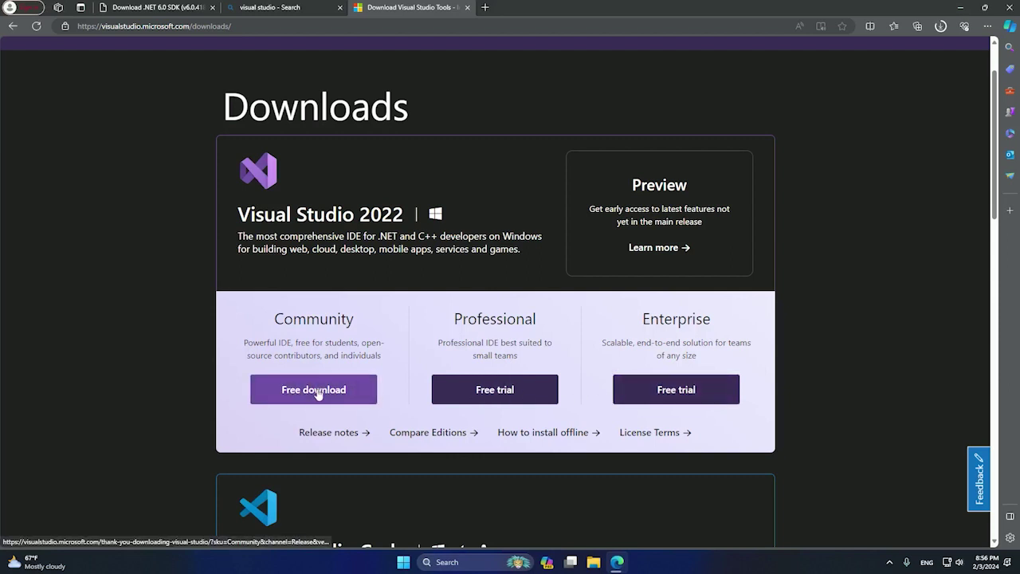
left_click(347, 387)
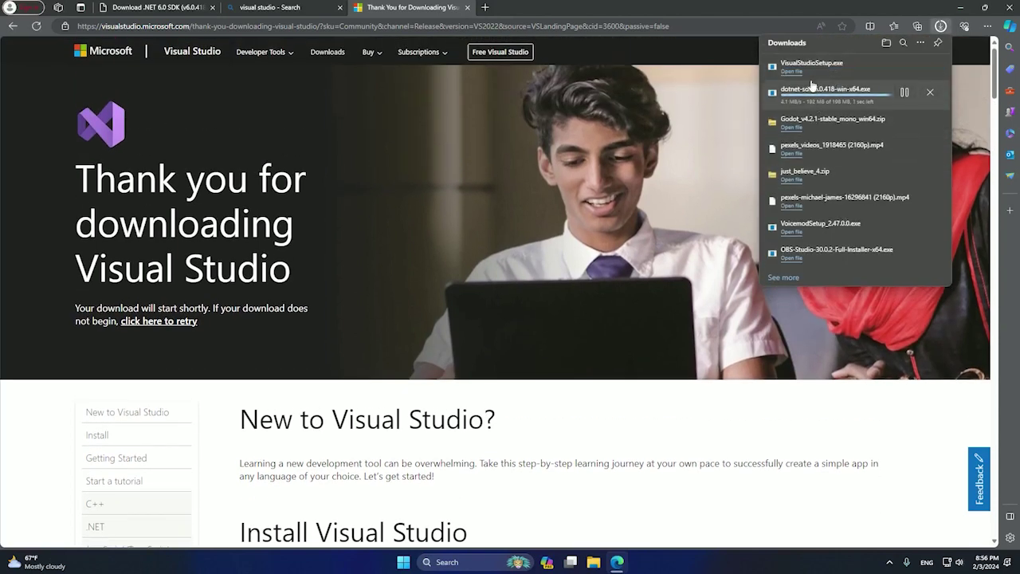
left_click(468, 7)
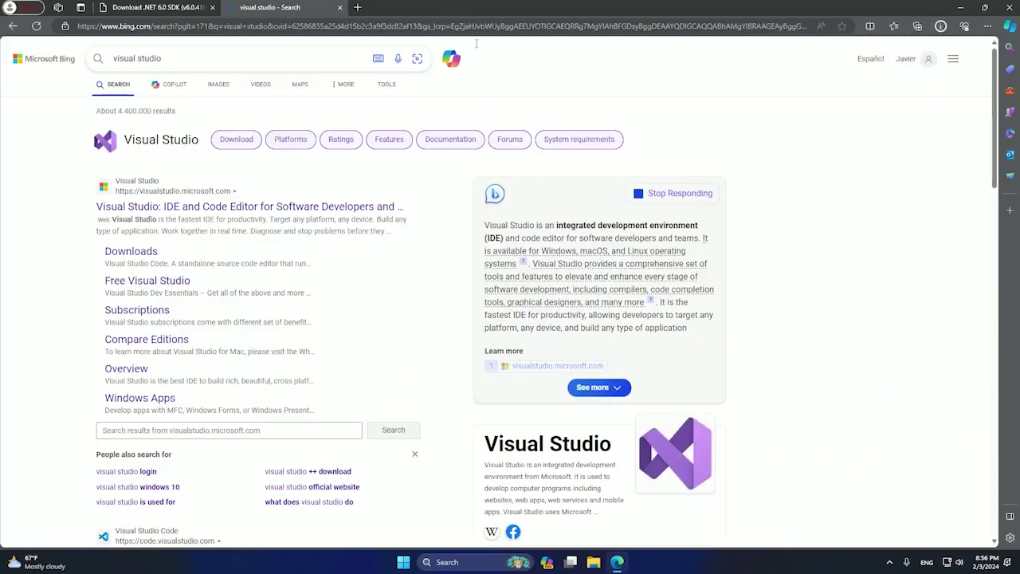
- Close the old 'visual studio' search tab and search for 'godot visual studio' in a fresh tab
left_click(357, 7)
left_click(341, 8)
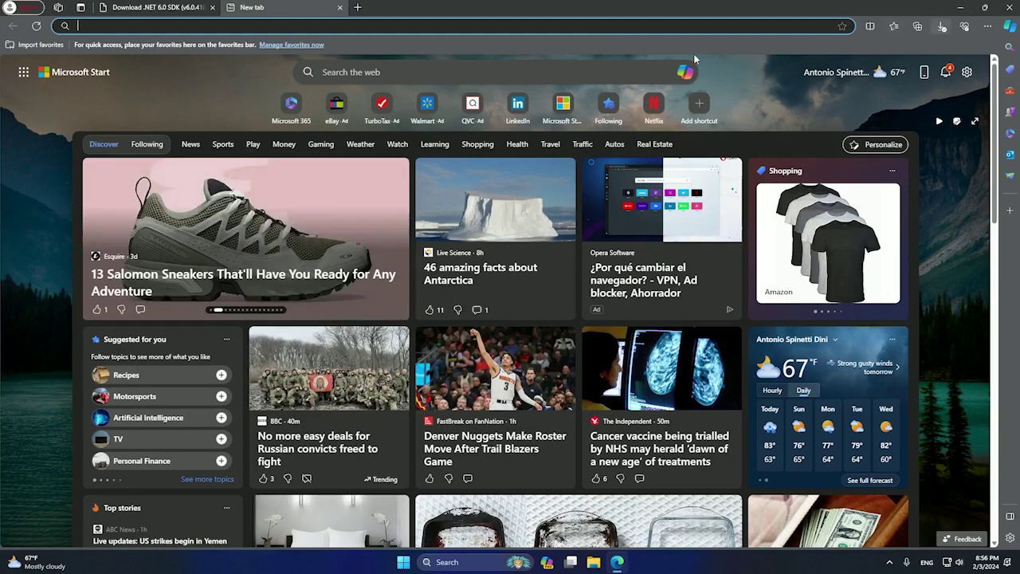
left_click(341, 8)
left_click(231, 7)
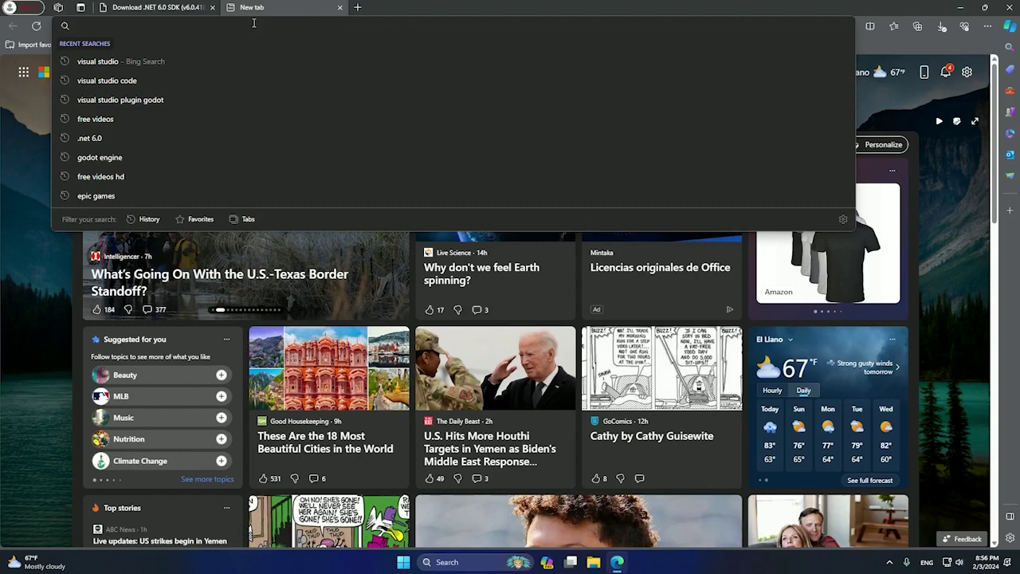
type("g")
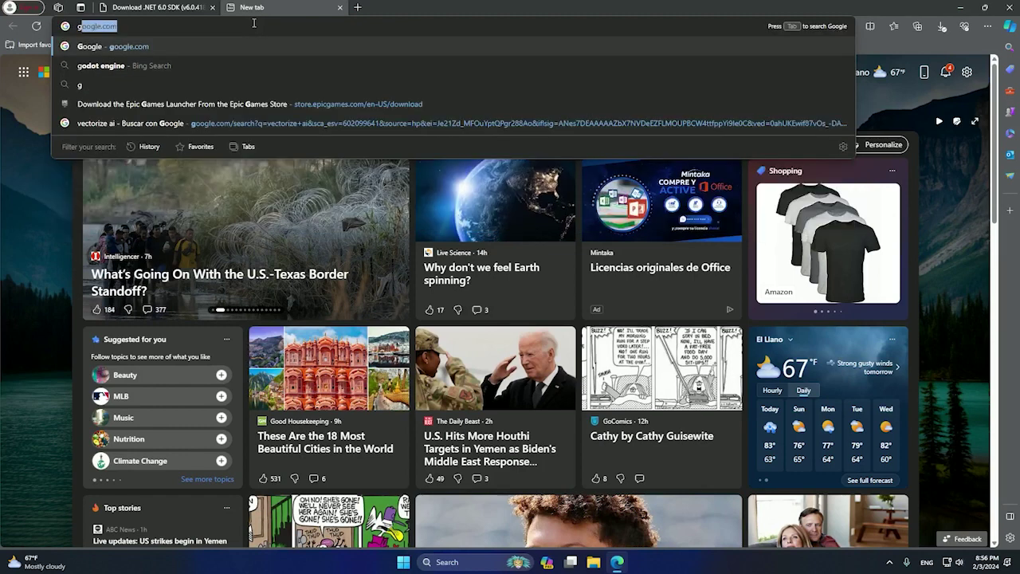
type("odot visual studio")
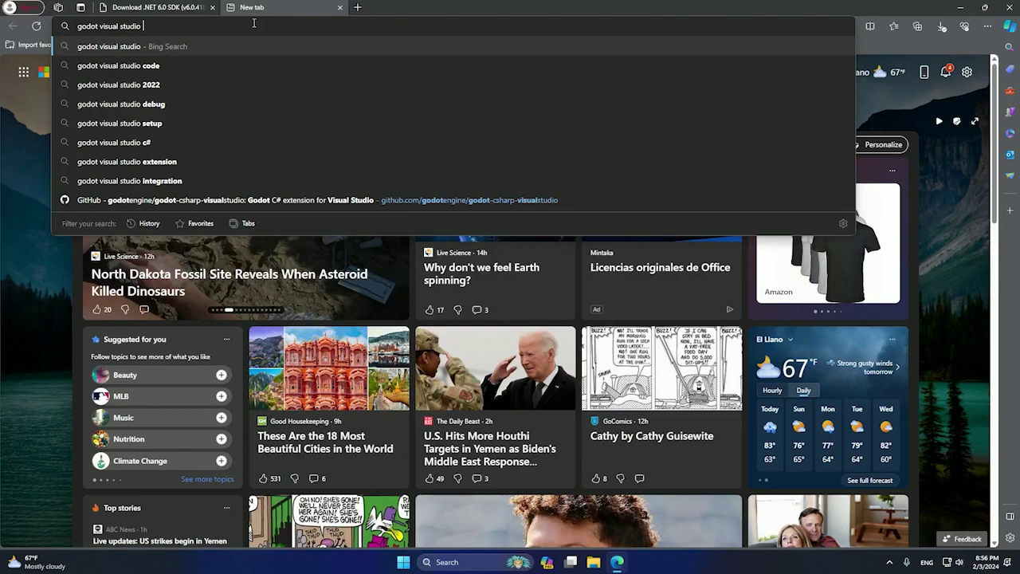
key("Return")
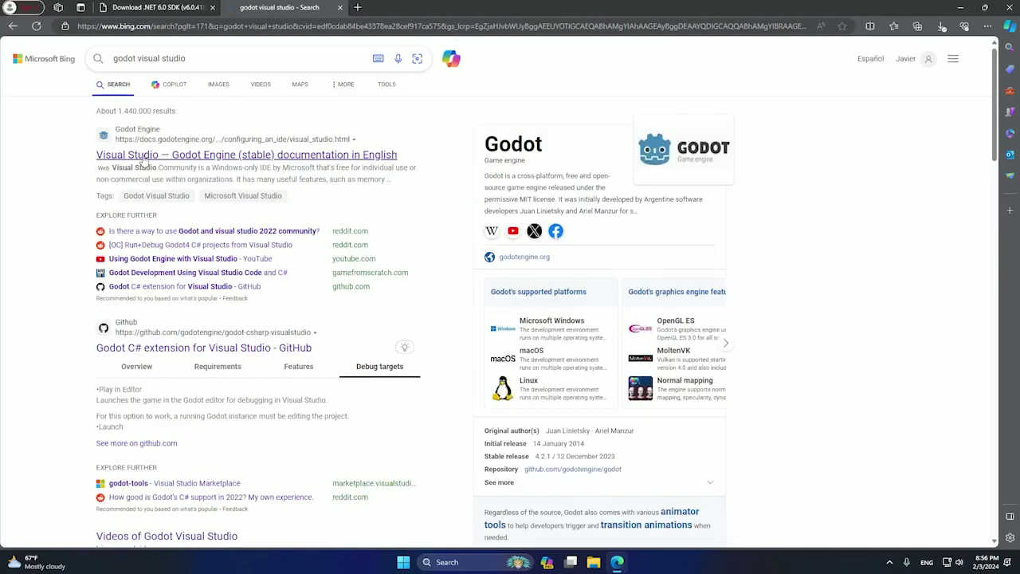
scroll(112, 279, "down", 2)
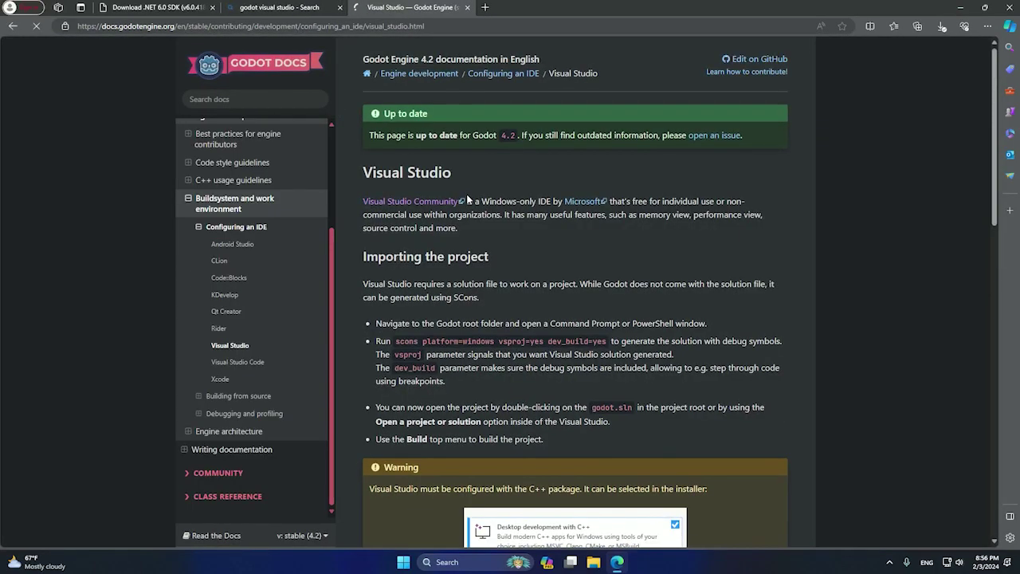
- Skim the Godot Visual Studio docs page, then return to the search to extend it to 'godot visual studio plugin'
scroll(661, 228, "down", 5)
scroll(638, 263, "down", 5)
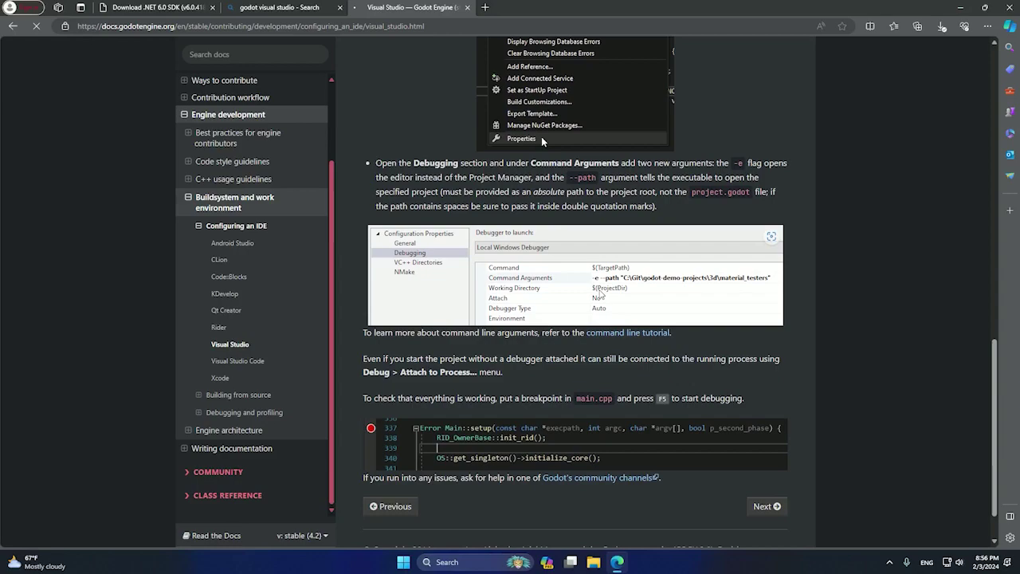
scroll(548, 332, "up", 2)
scroll(548, 333, "up", 8)
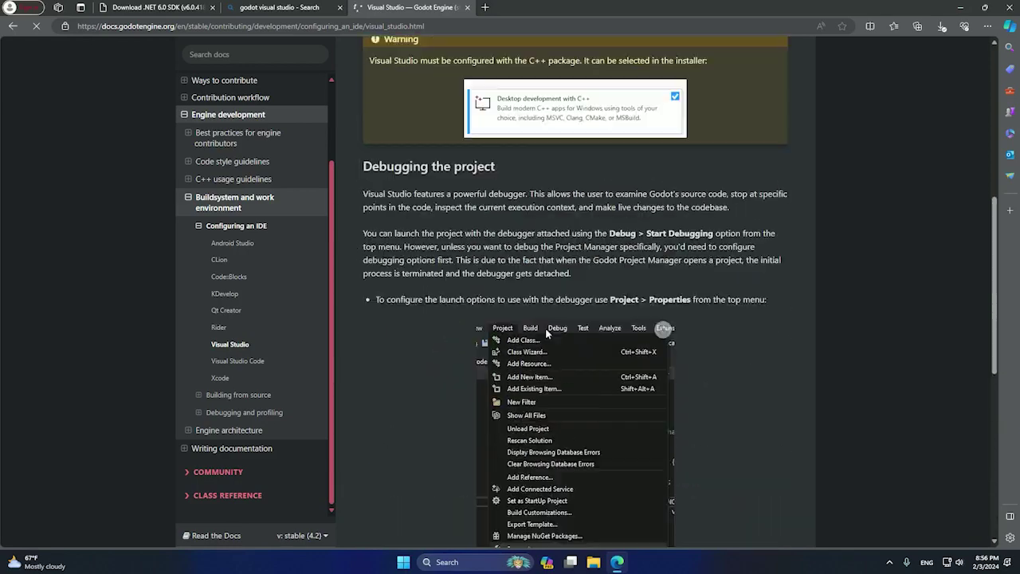
scroll(518, 298, "up", 3)
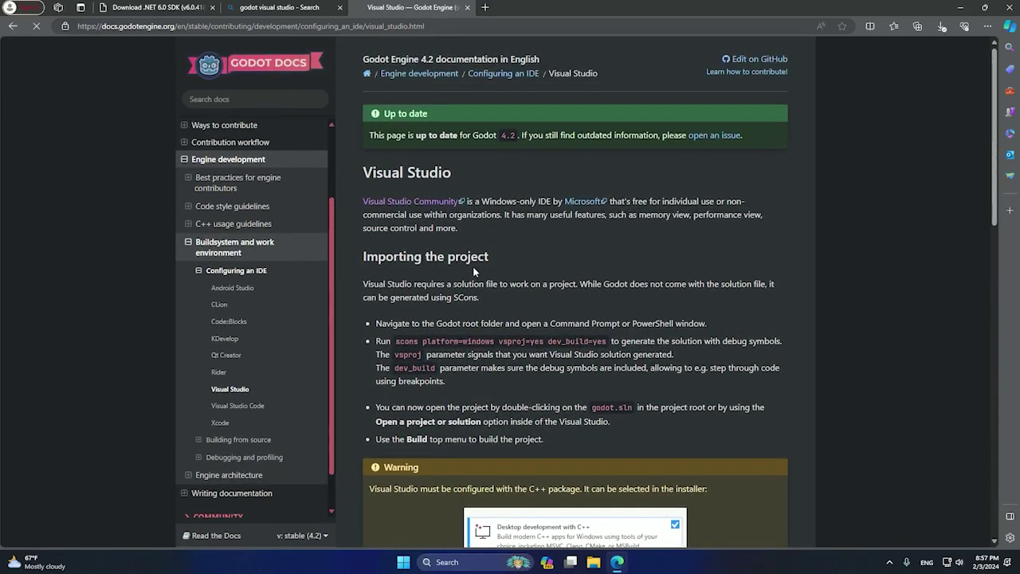
left_click(276, 9)
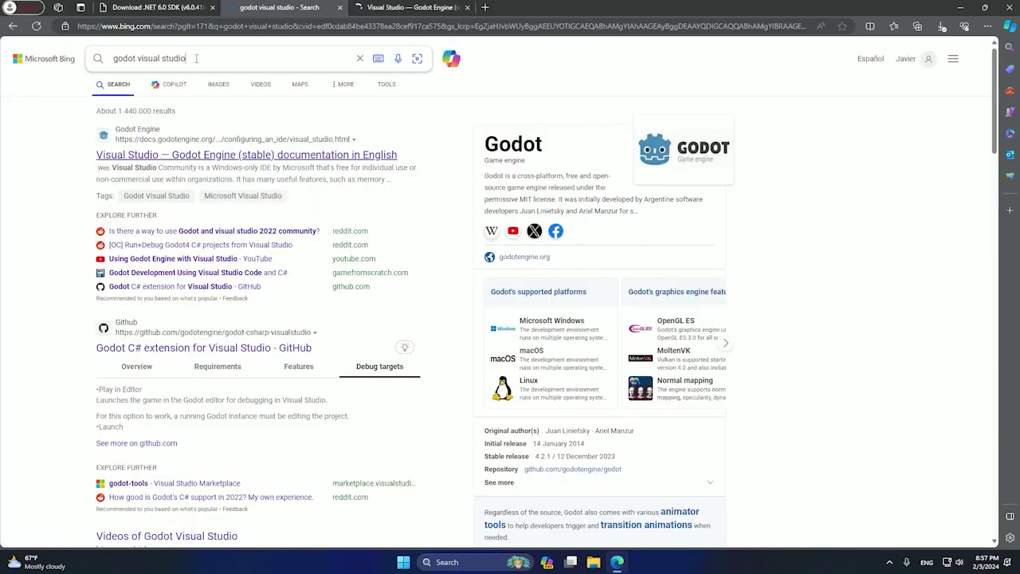
mouse_move(187, 59)
left_mouse_down()
mouse_move(153, 62)
mouse_move(188, 61)
left_mouse_up()
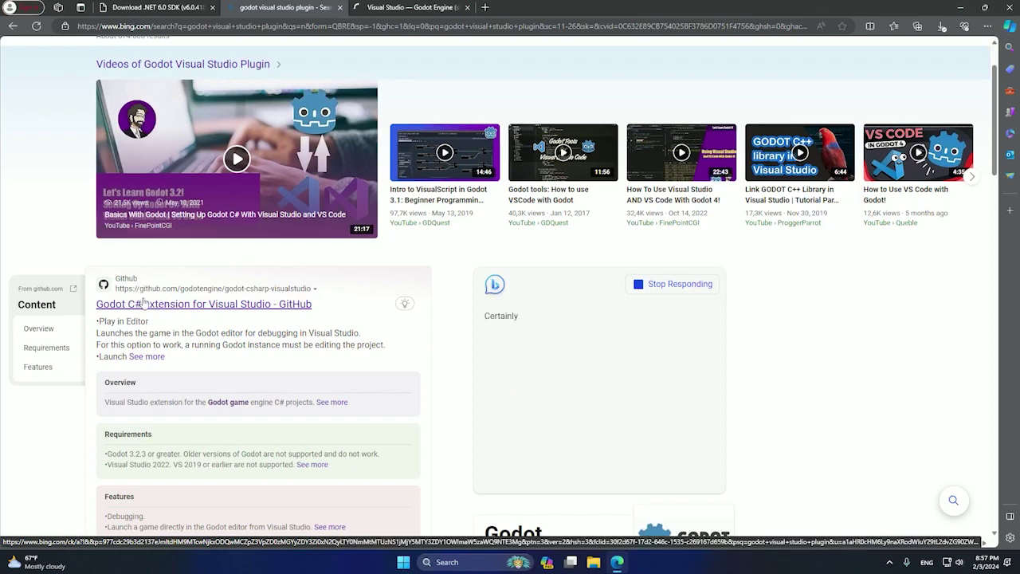
- Open the Godot C# extension for Visual Studio GitHub repository and read its README requirements
left_click(146, 304)
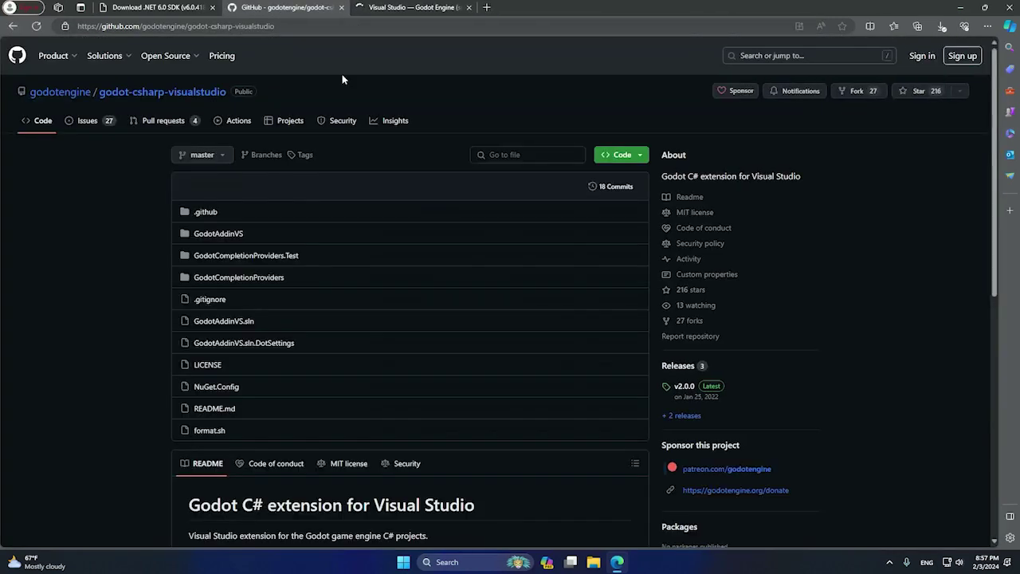
scroll(433, 330, "down", 2)
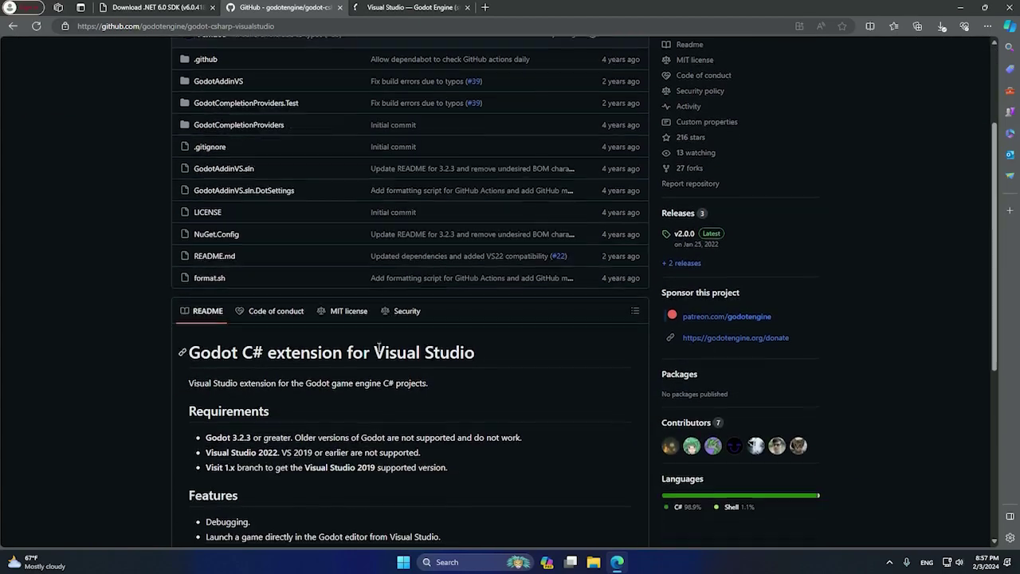
scroll(531, 346, "up", 2)
scroll(351, 167, "down", 5)
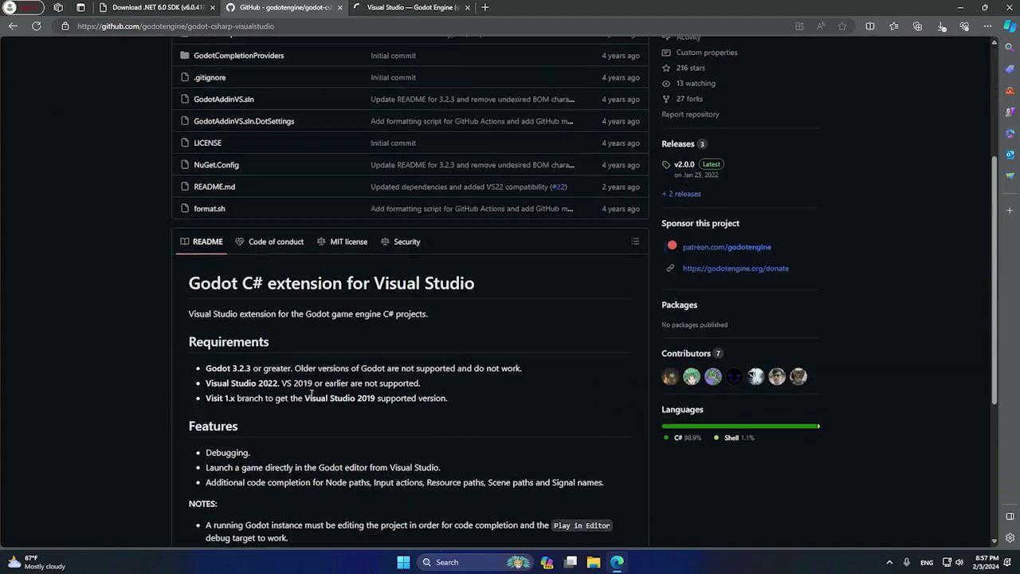
scroll(367, 387, "down", 1)
scroll(370, 178, "up", 6)
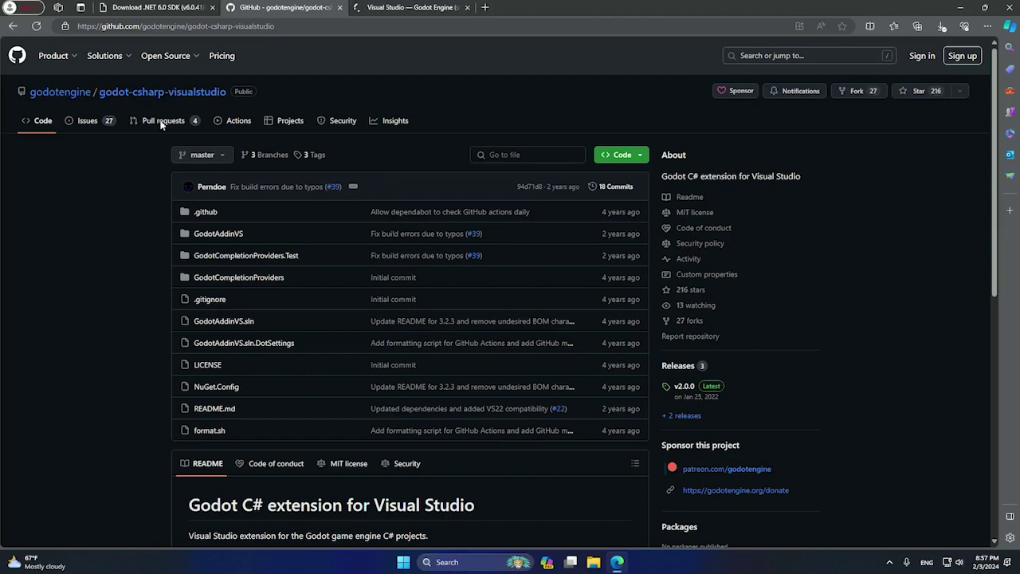
scroll(734, 346, "down", 1)
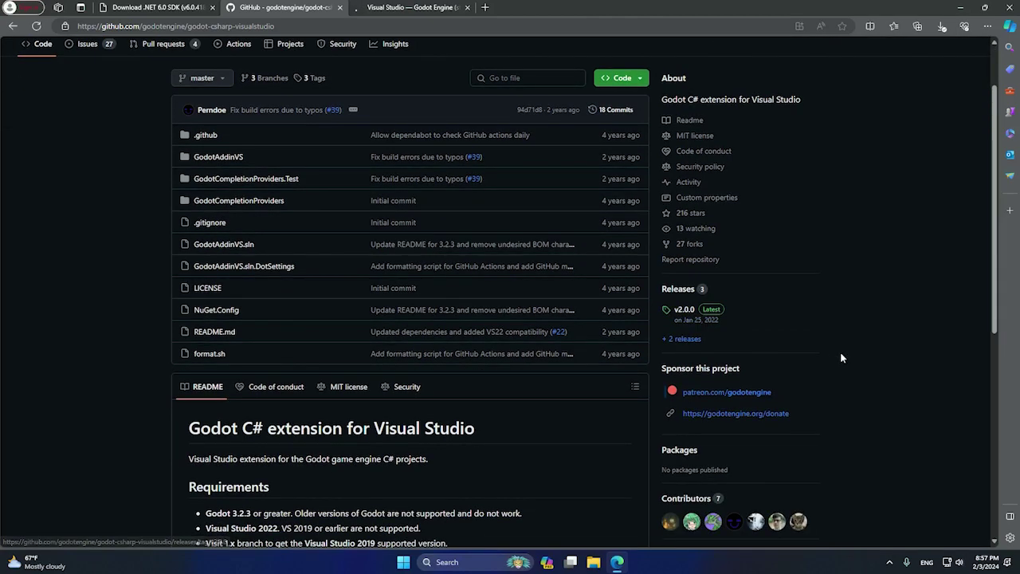
scroll(840, 352, "up", 1)
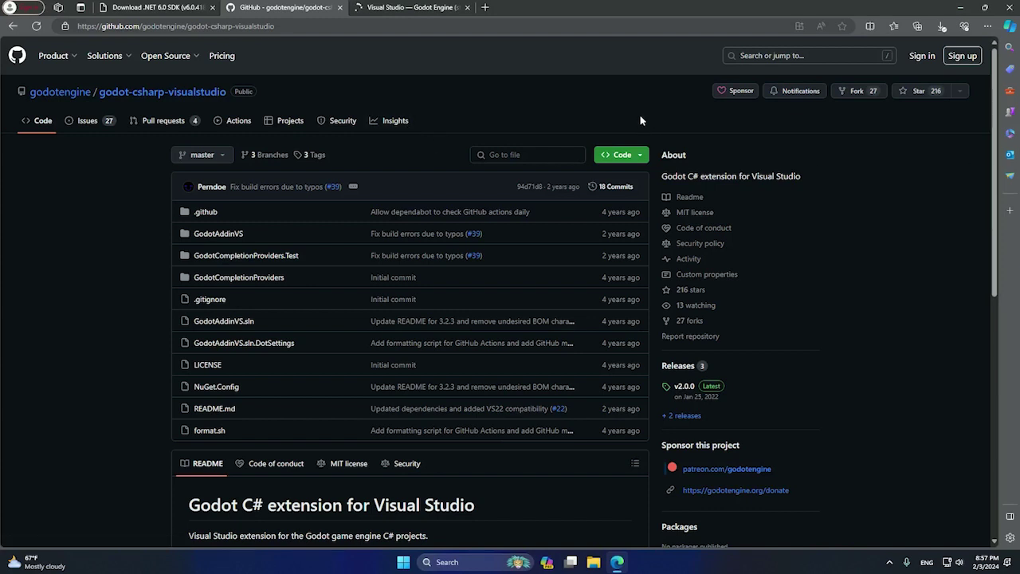
- Check the recent downloads list for the Godot, .NET SDK and Visual Studio files
left_click(943, 27)
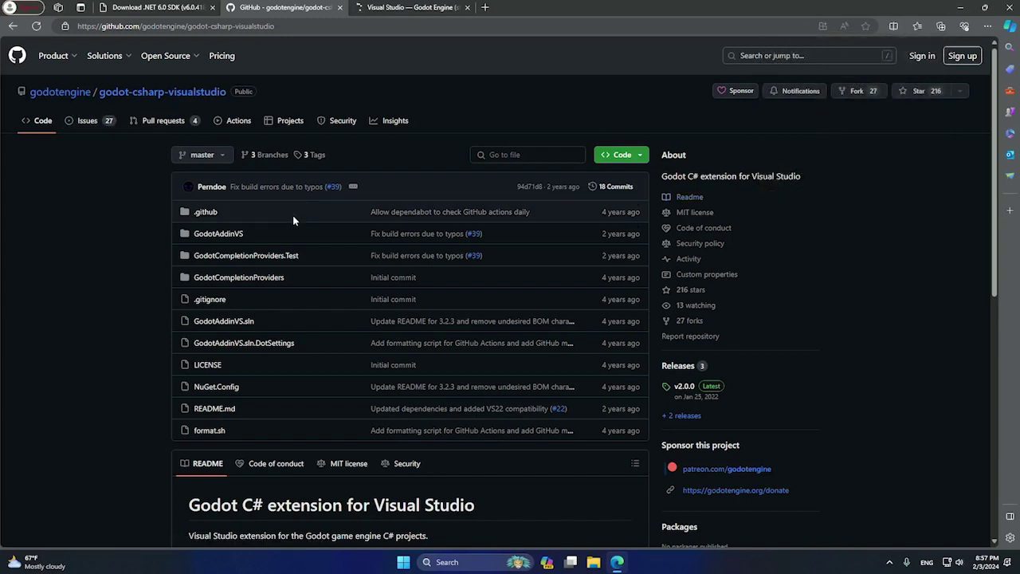
scroll(272, 397, "down", 4)
scroll(272, 396, "down", 2)
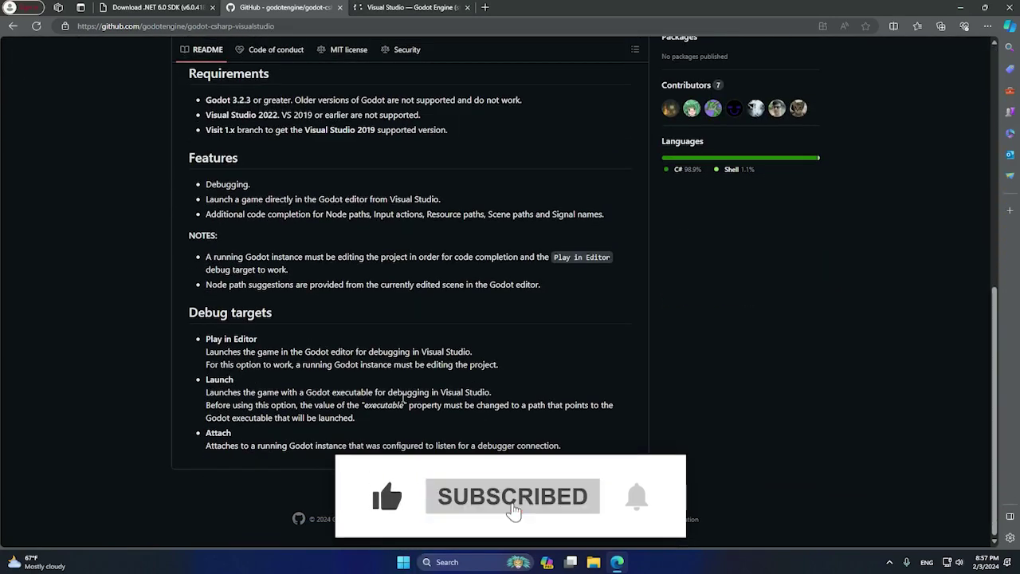
scroll(470, 402, "up", 4)
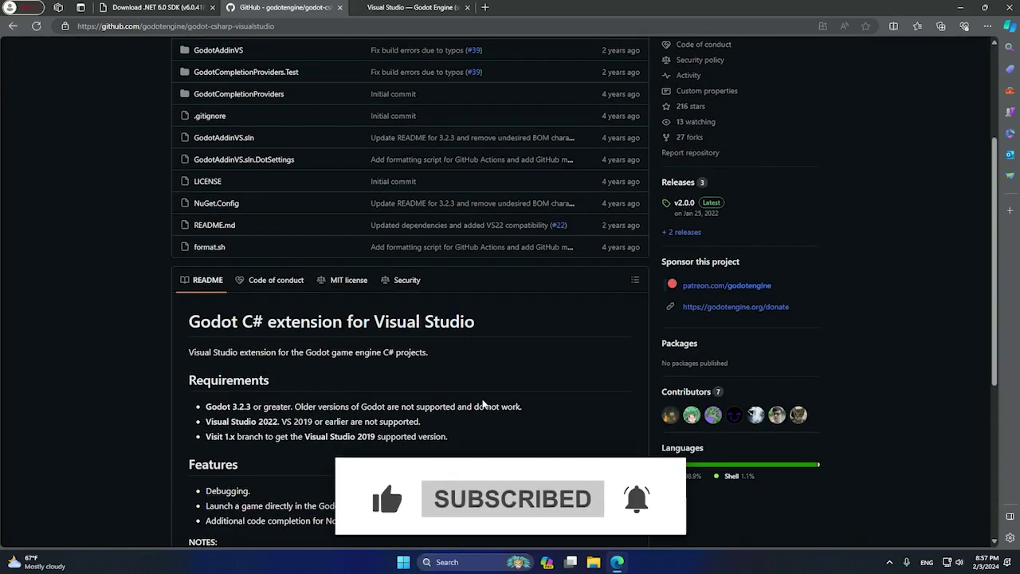